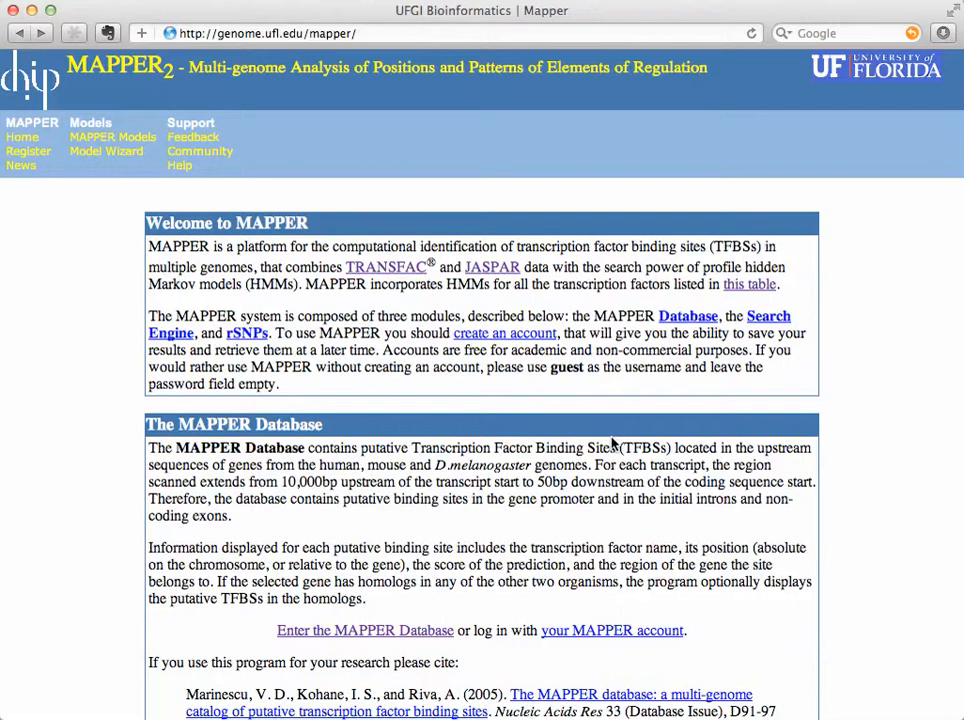
- Read the home page descriptions of the MAPPER Database, Search Engine and rSNPs modules
scroll(612, 443, down, 1)
scroll(612, 443, down, 5)
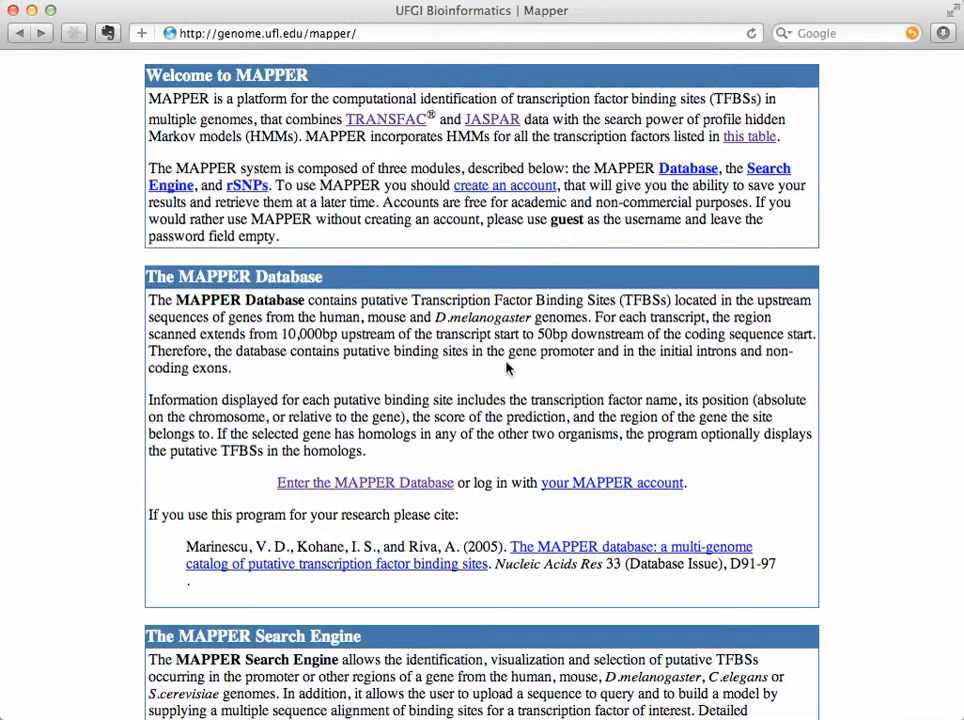
scroll(507, 368, down, 5)
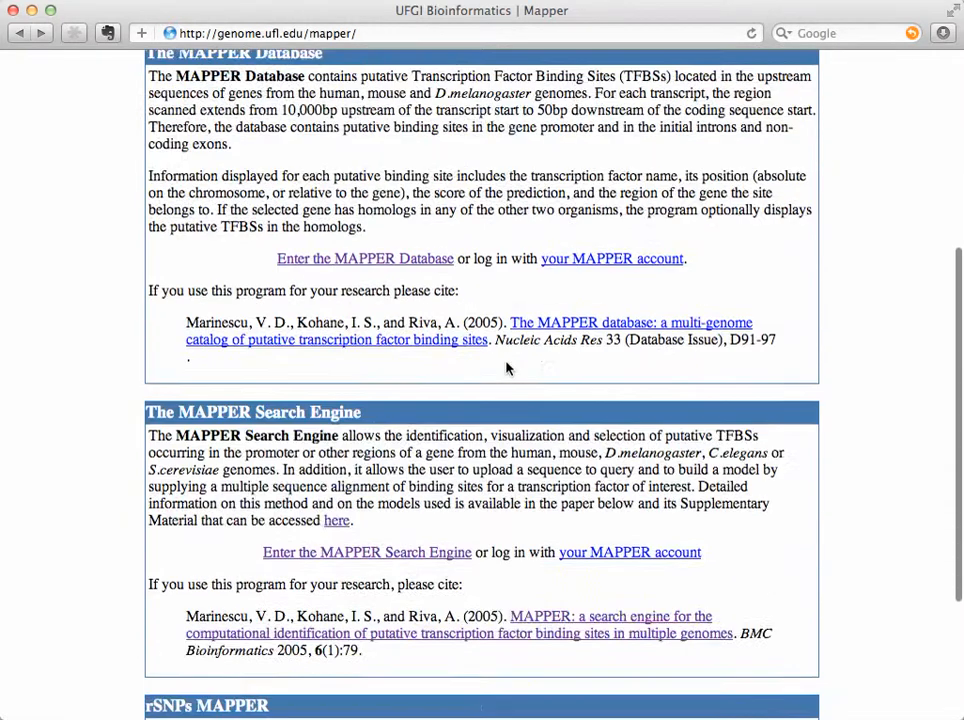
scroll(507, 368, down, 2)
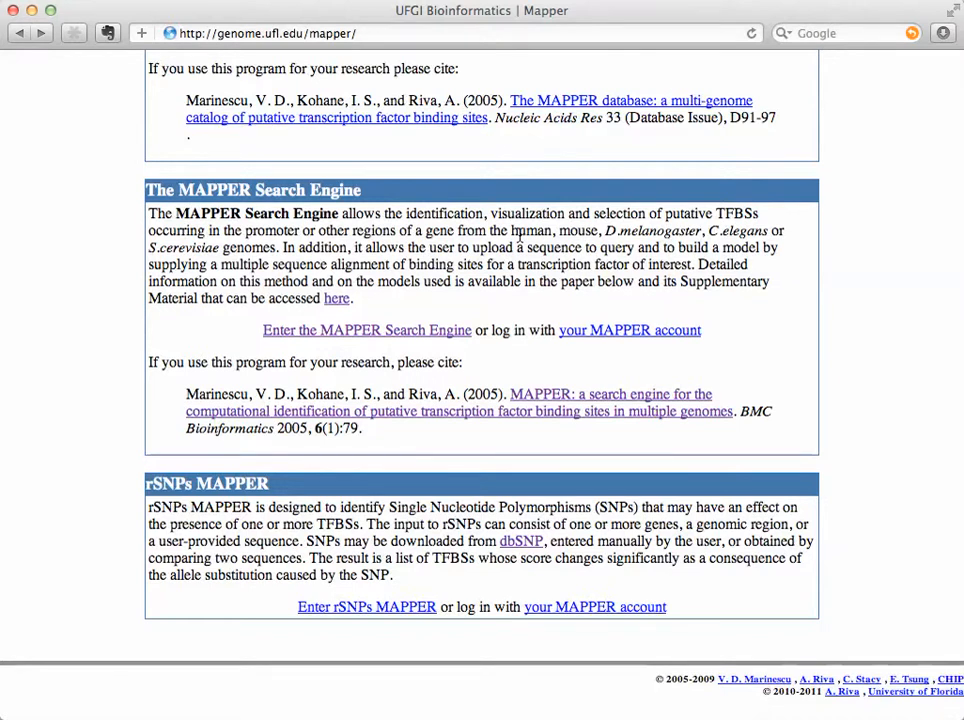
scroll(519, 240, down, 1)
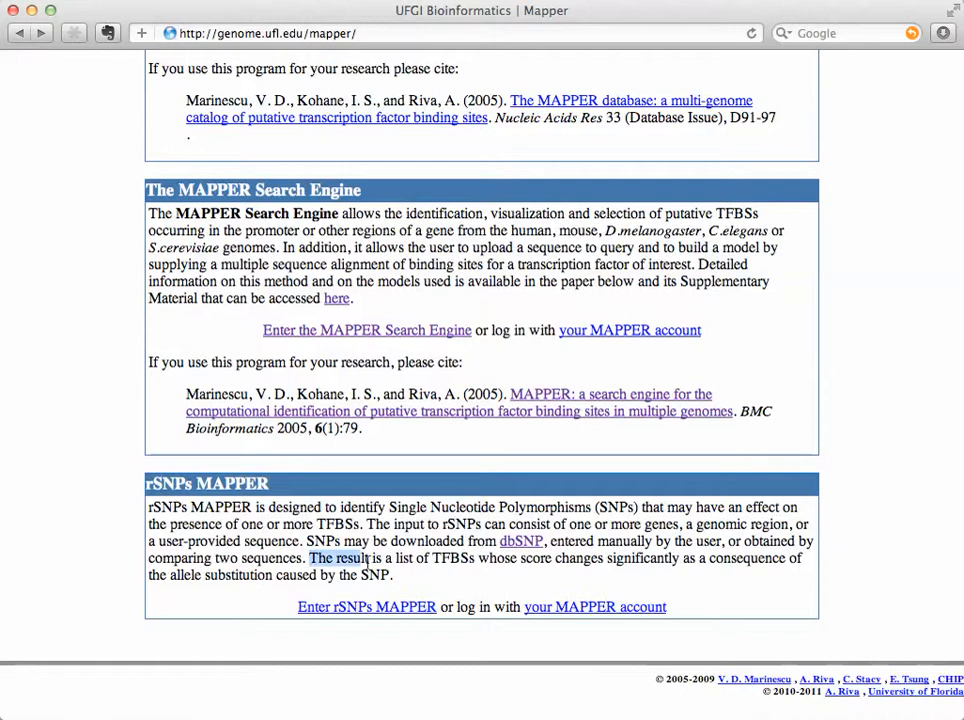
drag(310, 558, 411, 577)
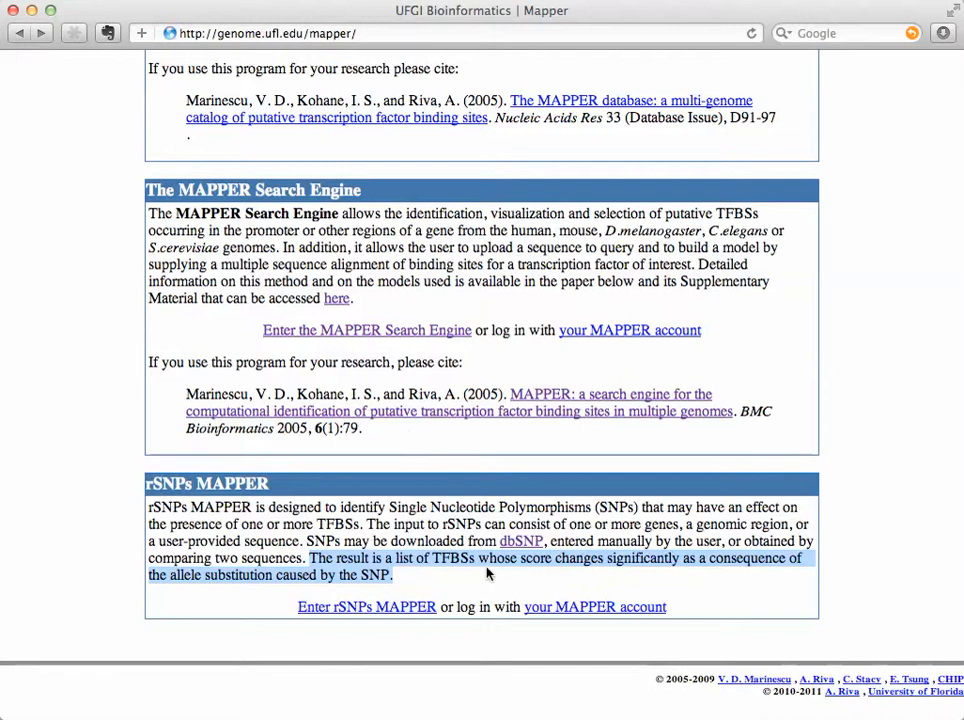
click(366, 426)
scroll(488, 572, up, 5)
scroll(488, 572, up, 8)
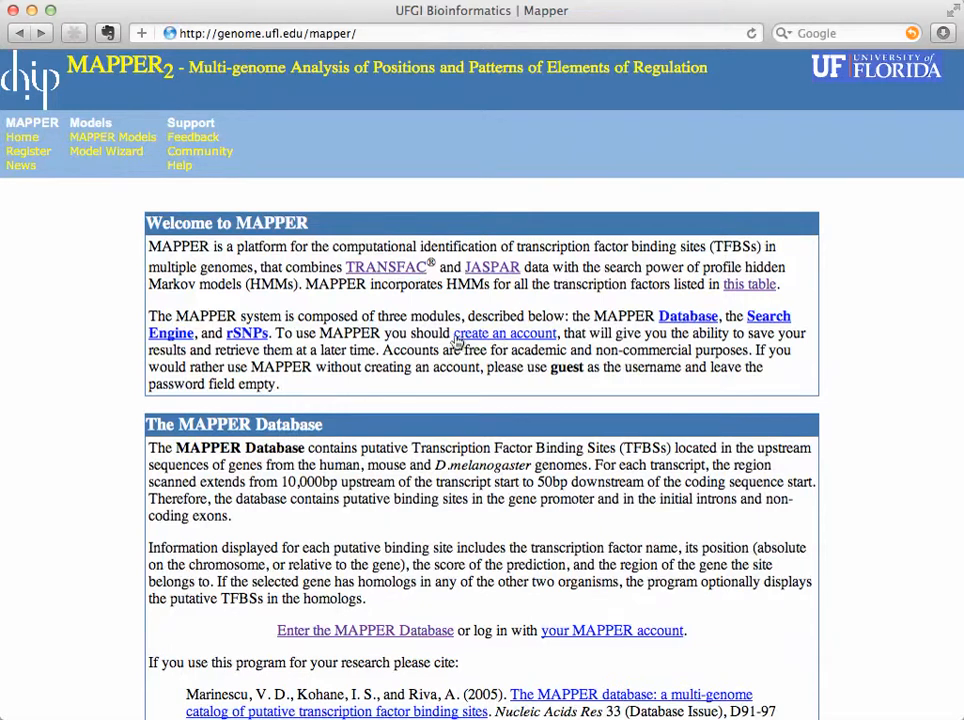
- Review the note on creating an account and the descriptions of the MAPPER, Models and Support sections
drag(453, 334, 585, 336)
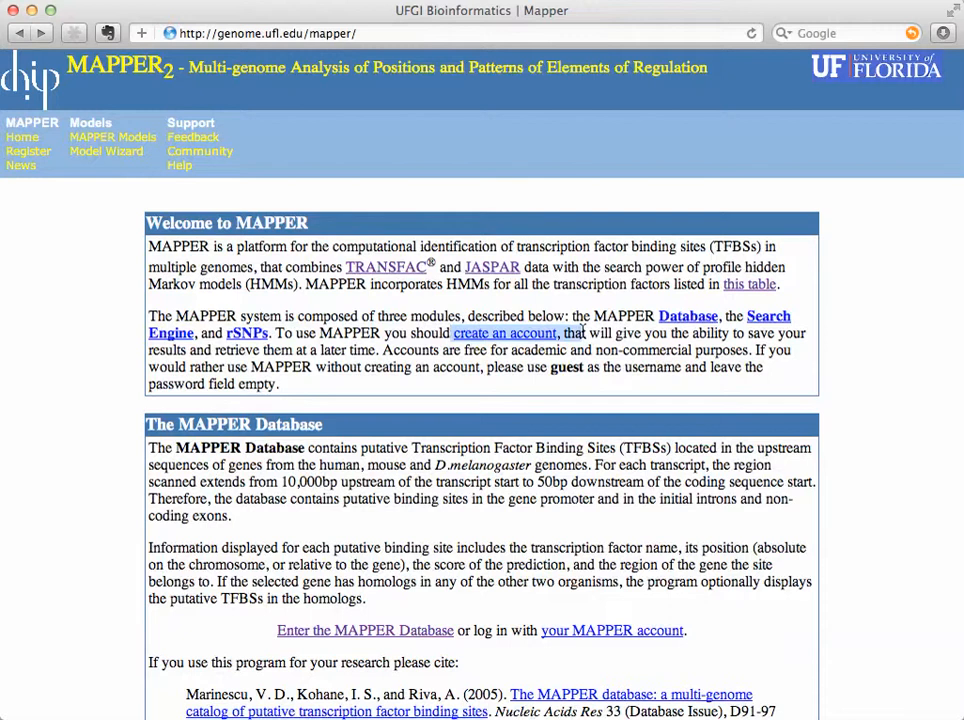
mouse_move(28, 152)
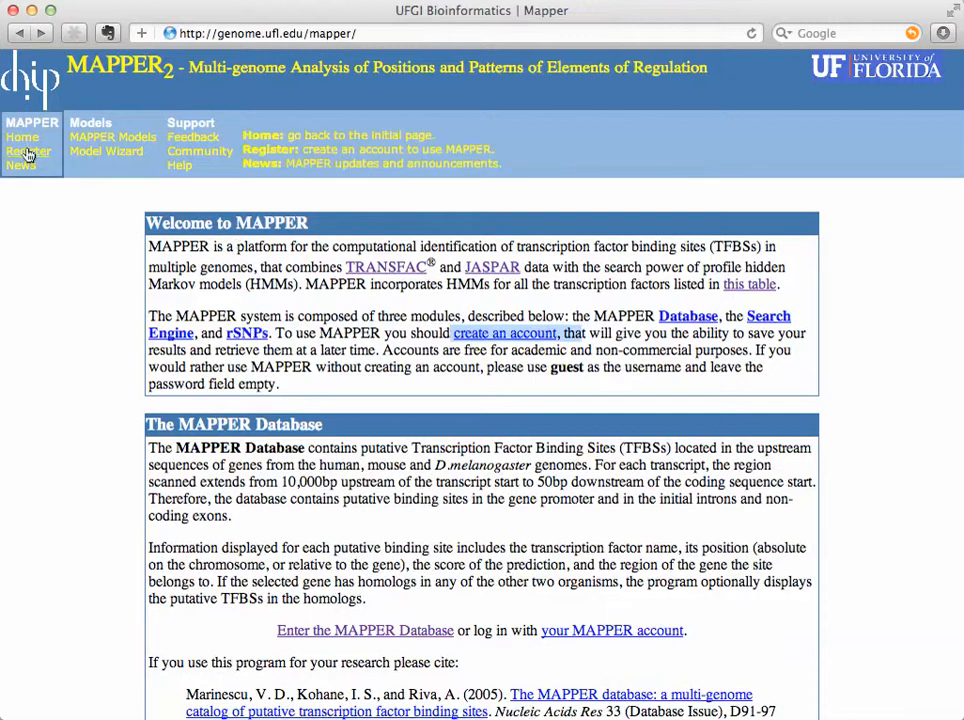
mouse_move(115, 147)
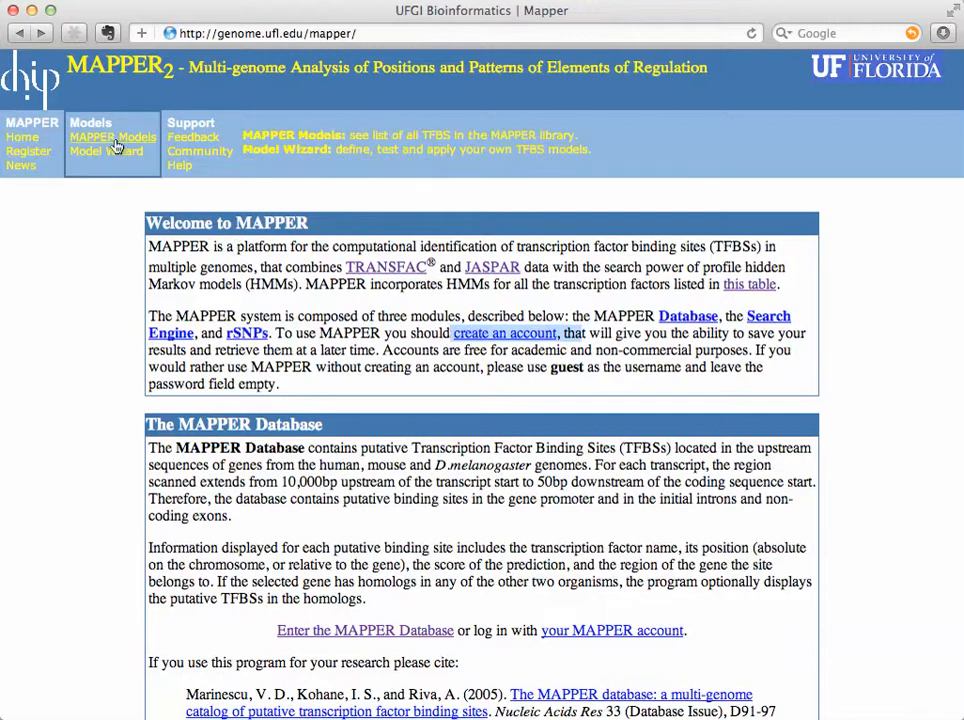
mouse_move(199, 148)
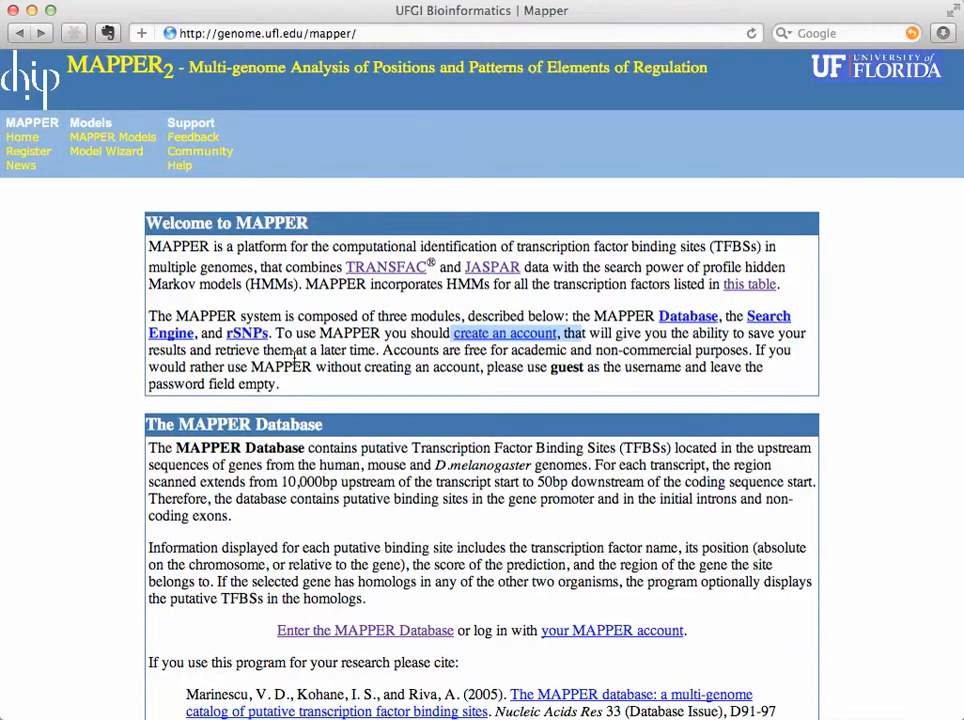
- Enter the MAPPER Database and look over its gene, organism and model options
scroll(324, 481, down, 5)
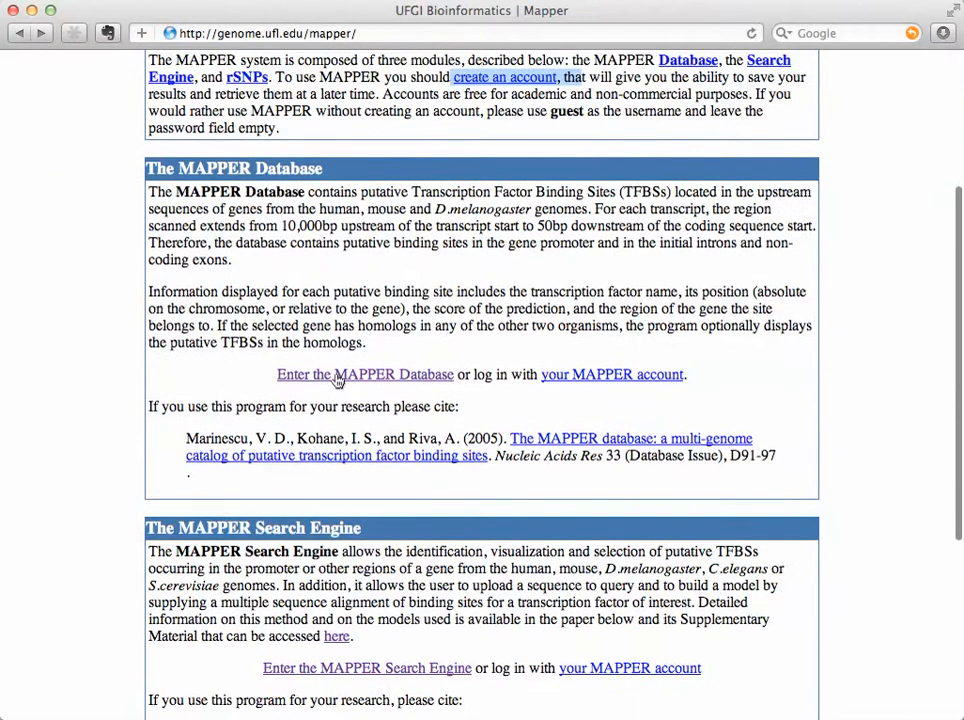
click(345, 375)
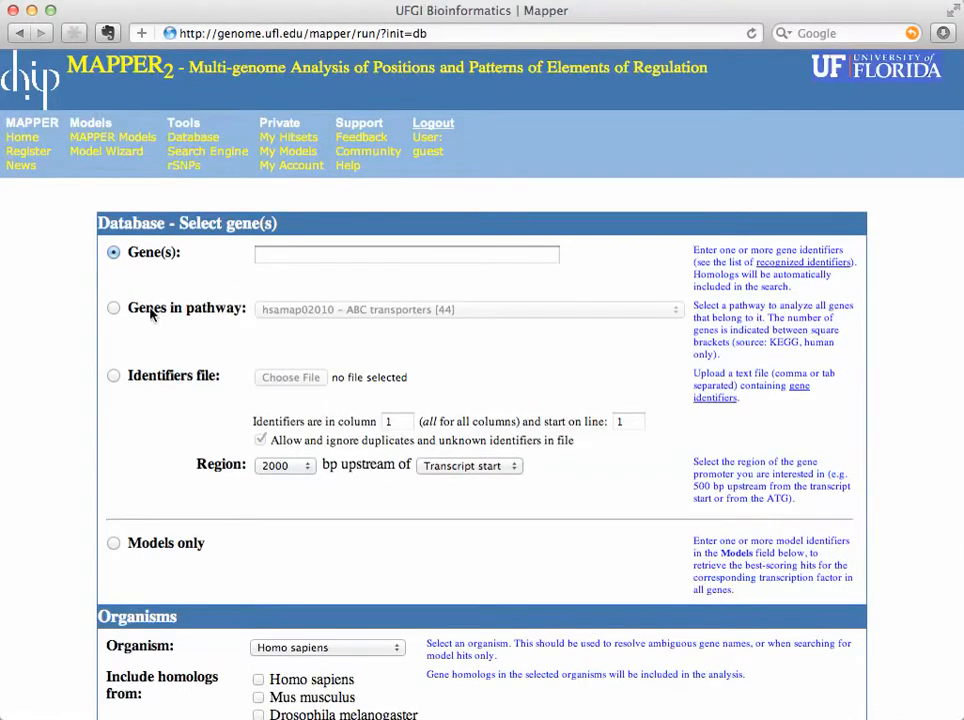
scroll(125, 395, down, 8)
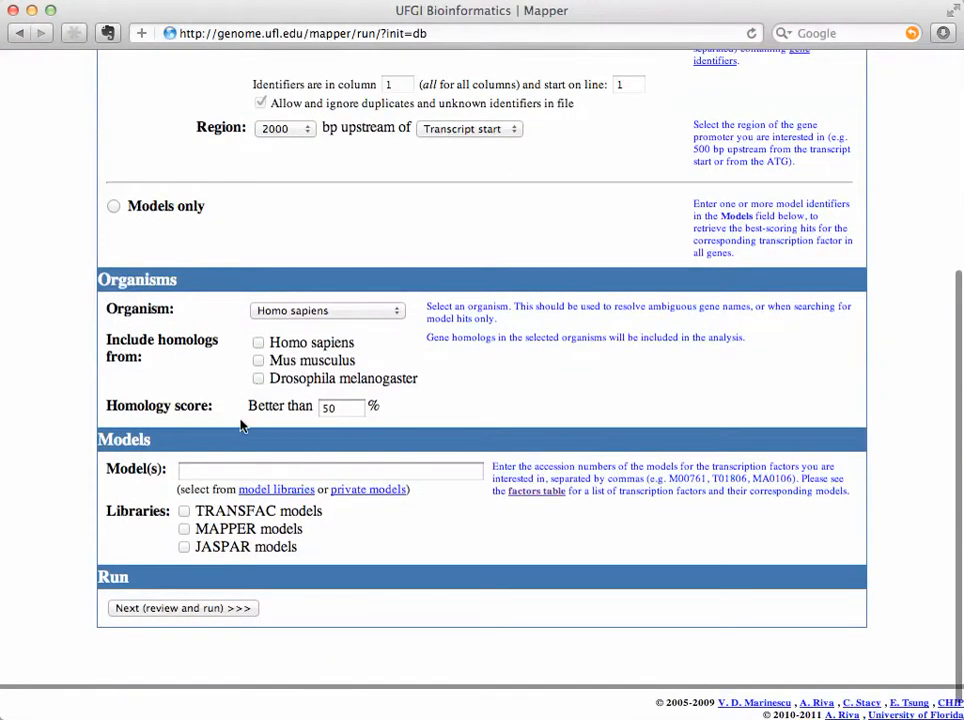
scroll(240, 426, down, 2)
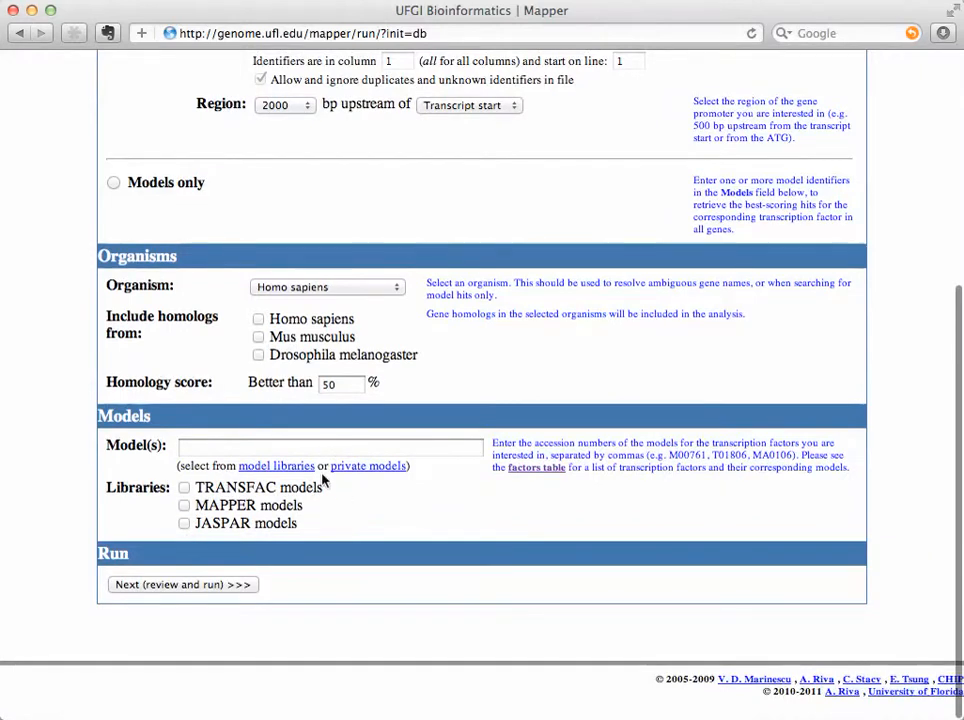
scroll(278, 398, up, 5)
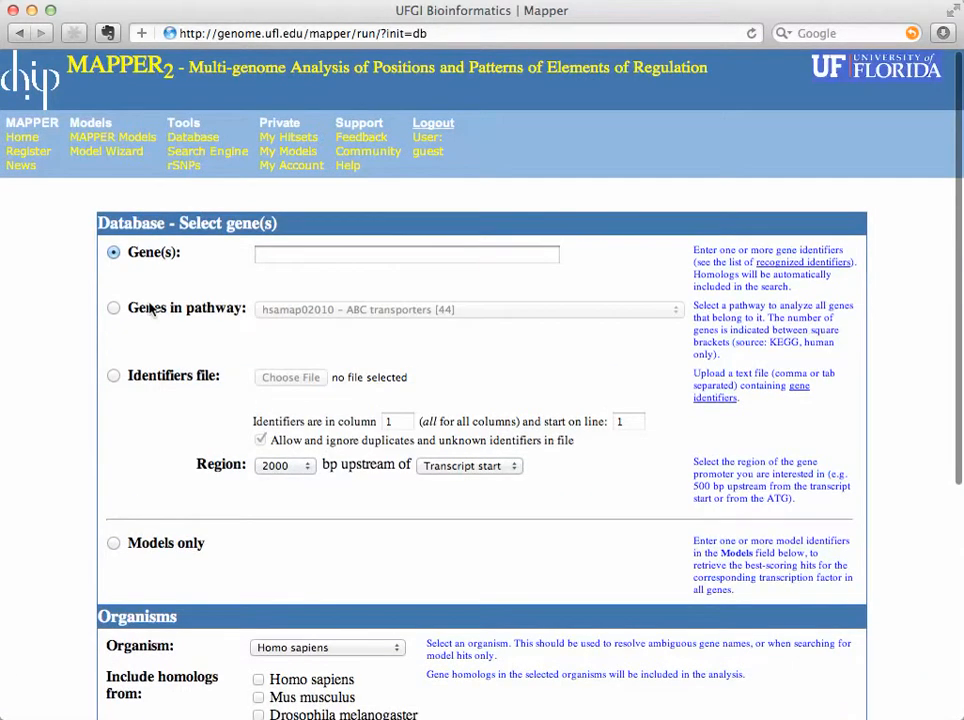
- Specify clock as the gene and include the TRANSFAC, MAPPER and JASPAR model libraries
click(284, 253)
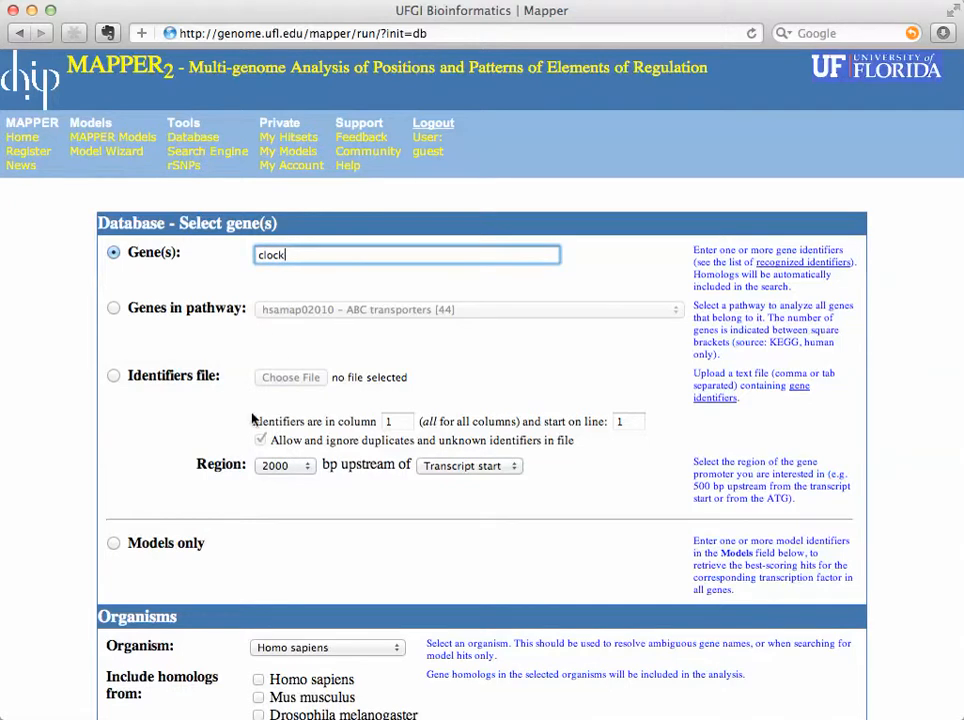
scroll(197, 428, down, 5)
click(184, 488)
click(184, 505)
click(184, 524)
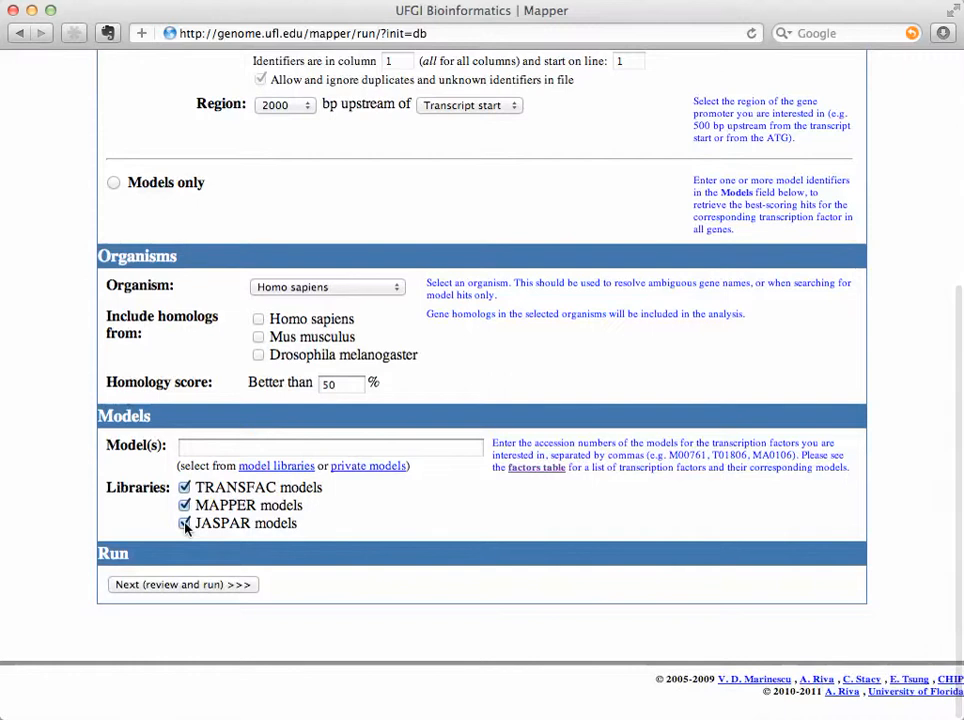
- Proceed to the run review and start the database run with the default run name
click(182, 587)
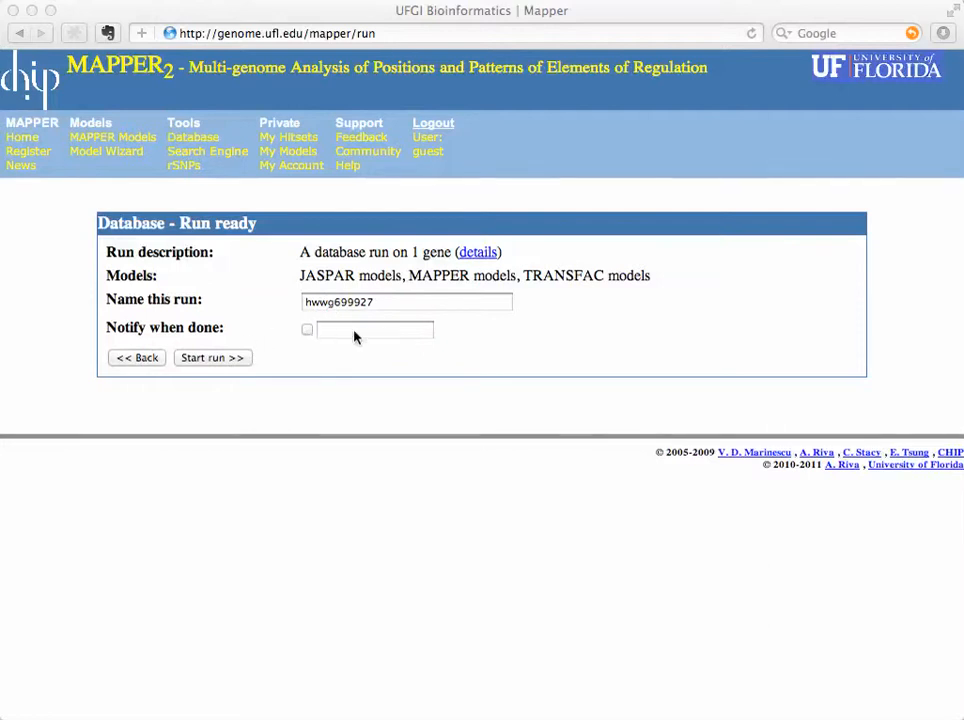
click(229, 361)
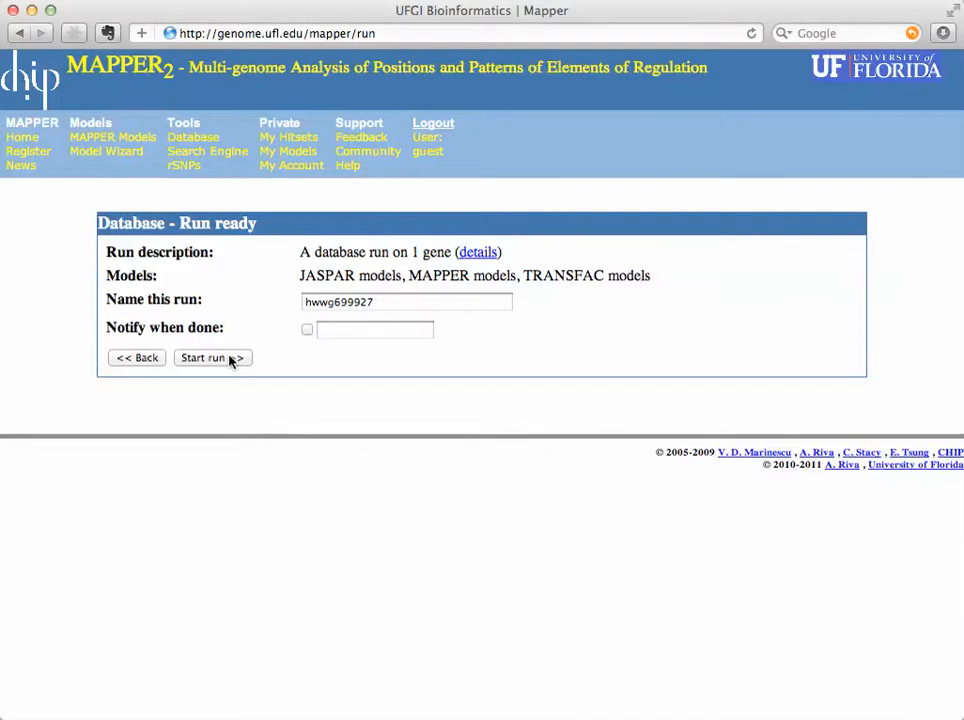
click(229, 359)
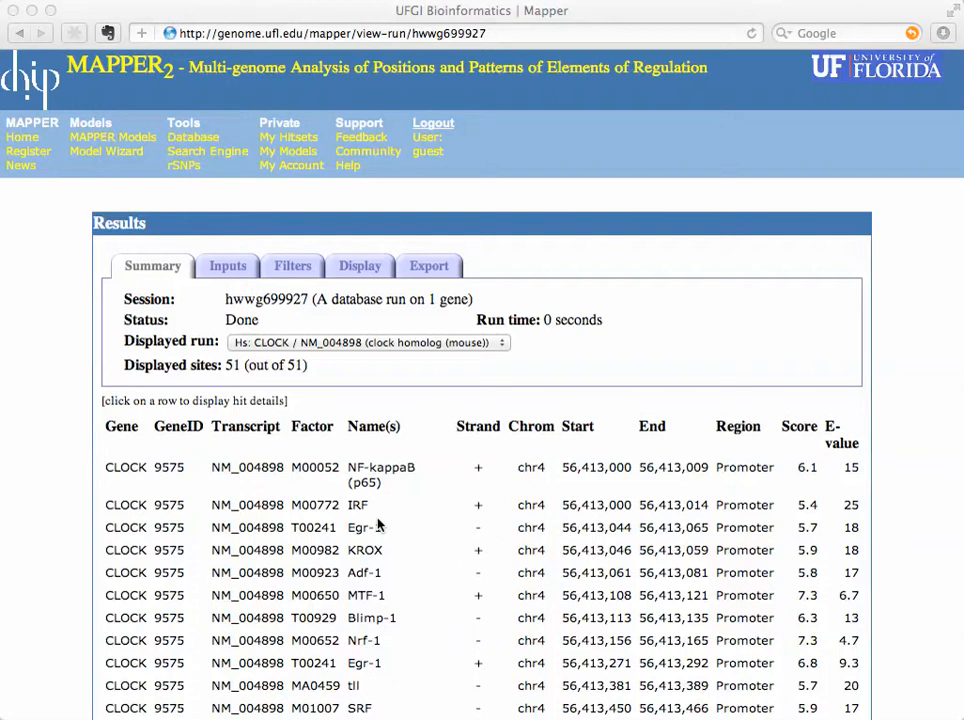
- Look through the results table of predicted binding sites for the CLOCK gene
scroll(351, 512, down, 5)
scroll(351, 512, down, 10)
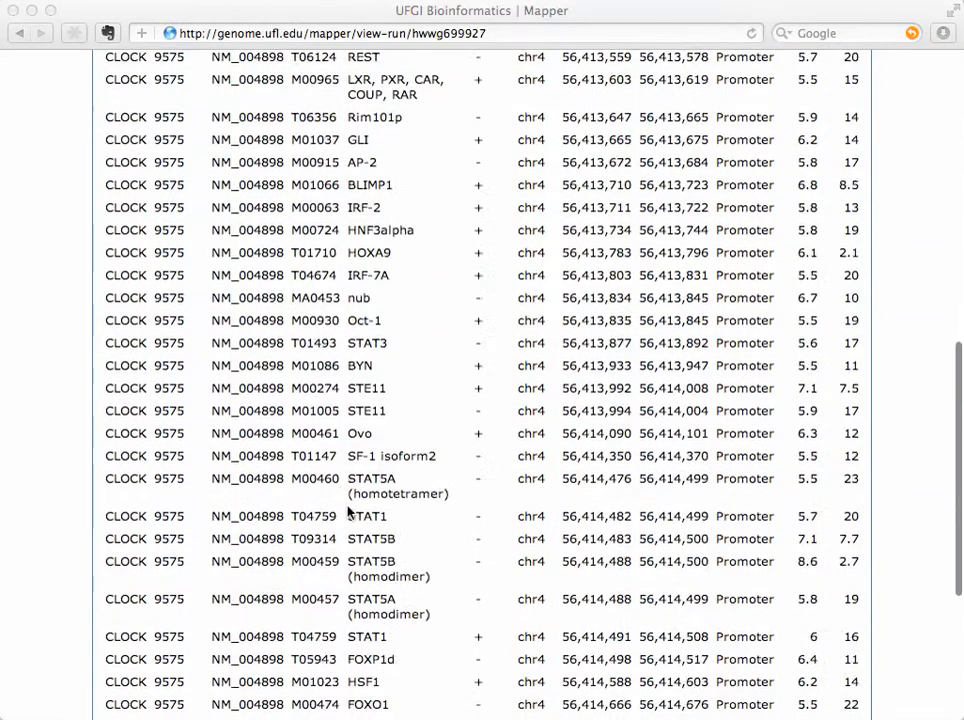
scroll(350, 512, up, 10)
scroll(350, 512, up, 6)
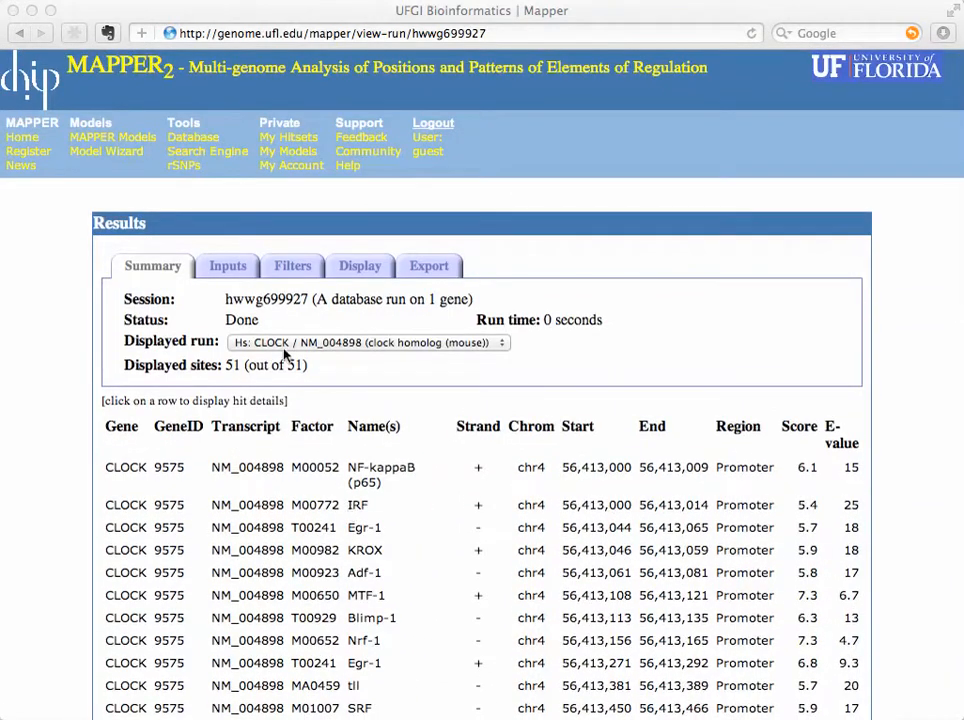
- Check the filter options, input details and display options of the results, ending back on the summary
click(300, 266)
click(300, 266)
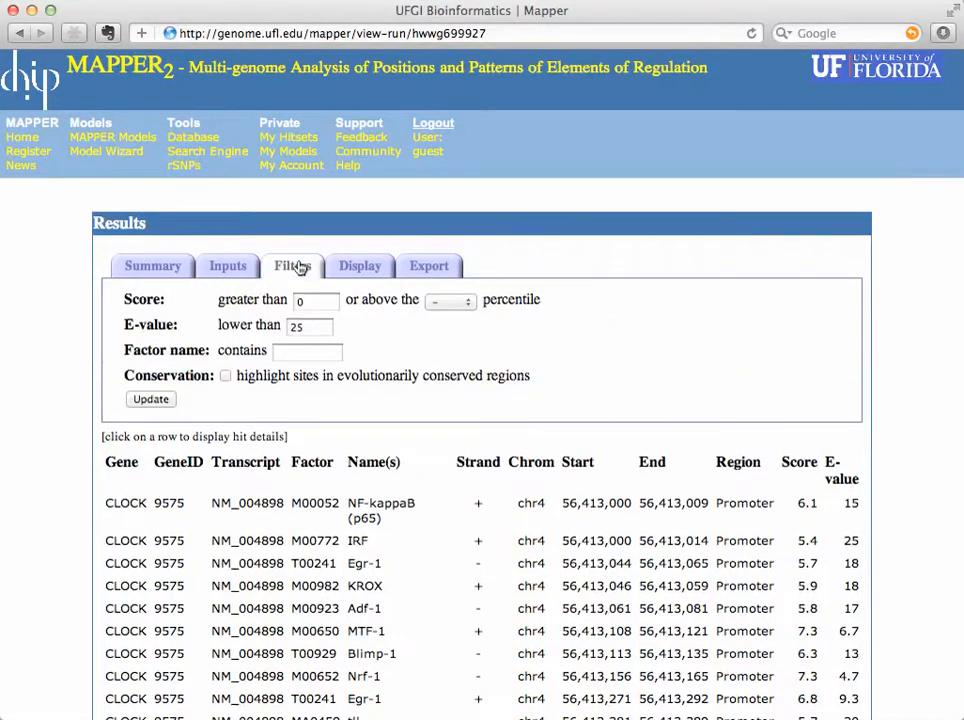
click(229, 266)
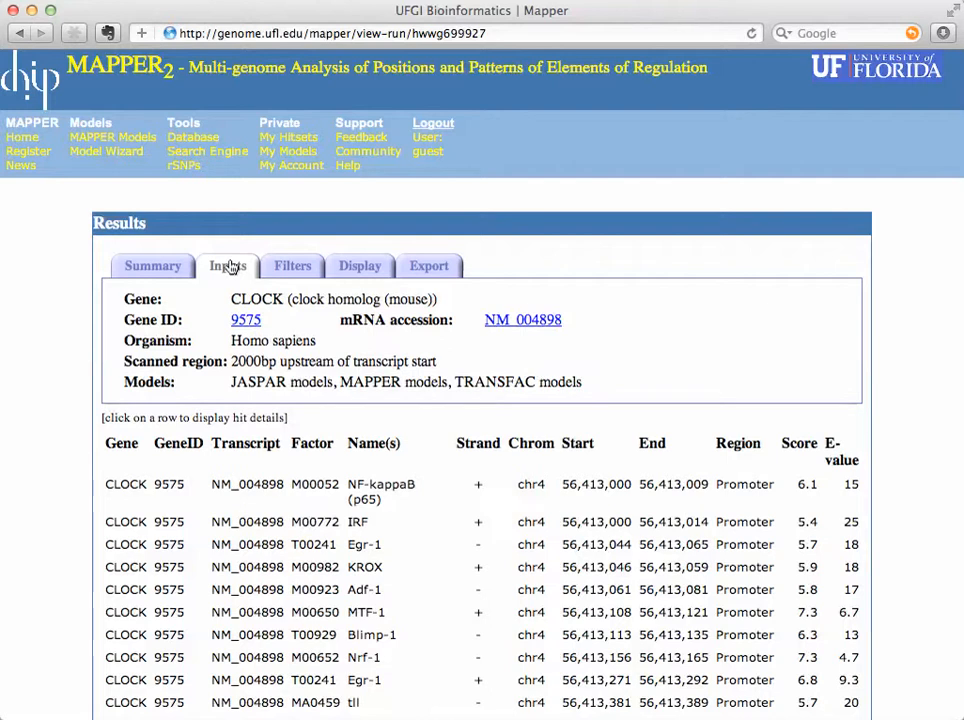
click(357, 267)
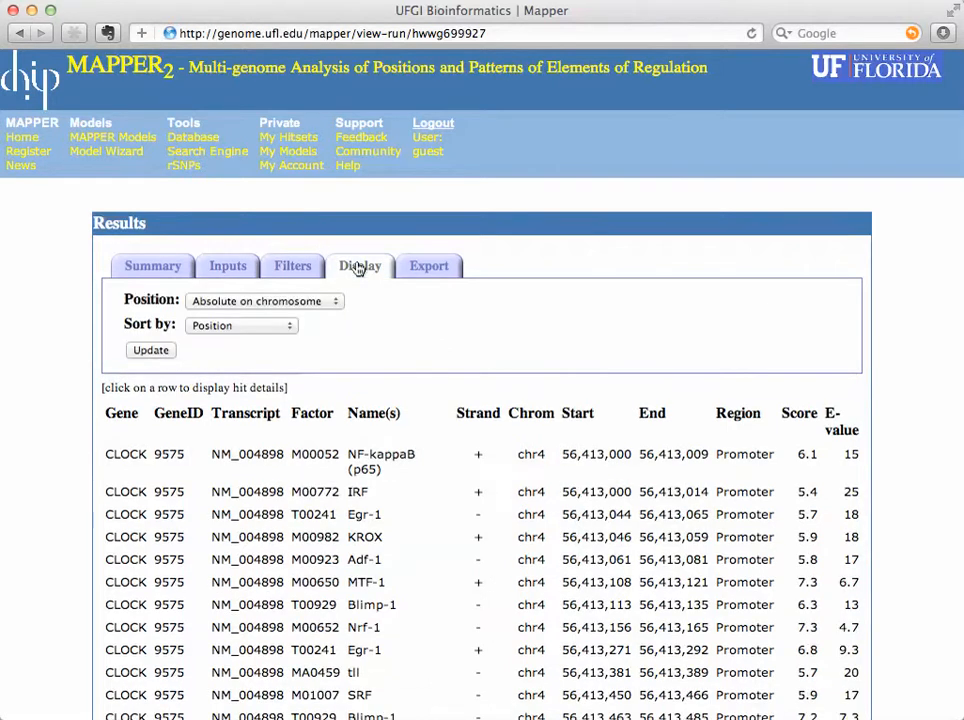
click(140, 266)
- Expand the NF-kappaB (p65) hit details, view its chromosomal position in the UCSC Genome Browser, and close that window
scroll(449, 533, down, 1)
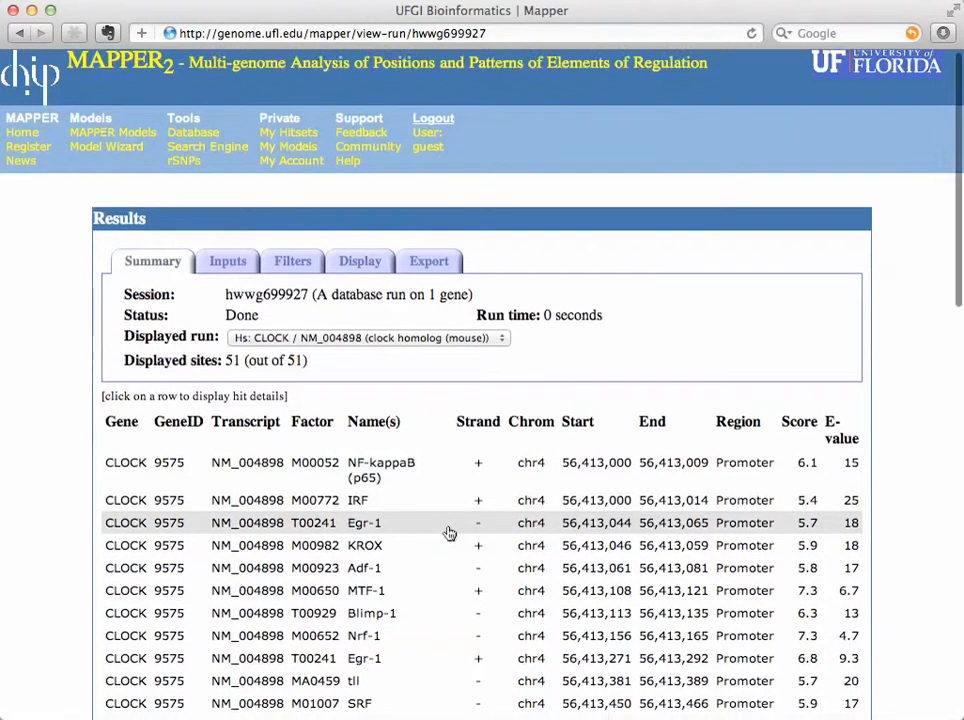
scroll(449, 533, down, 5)
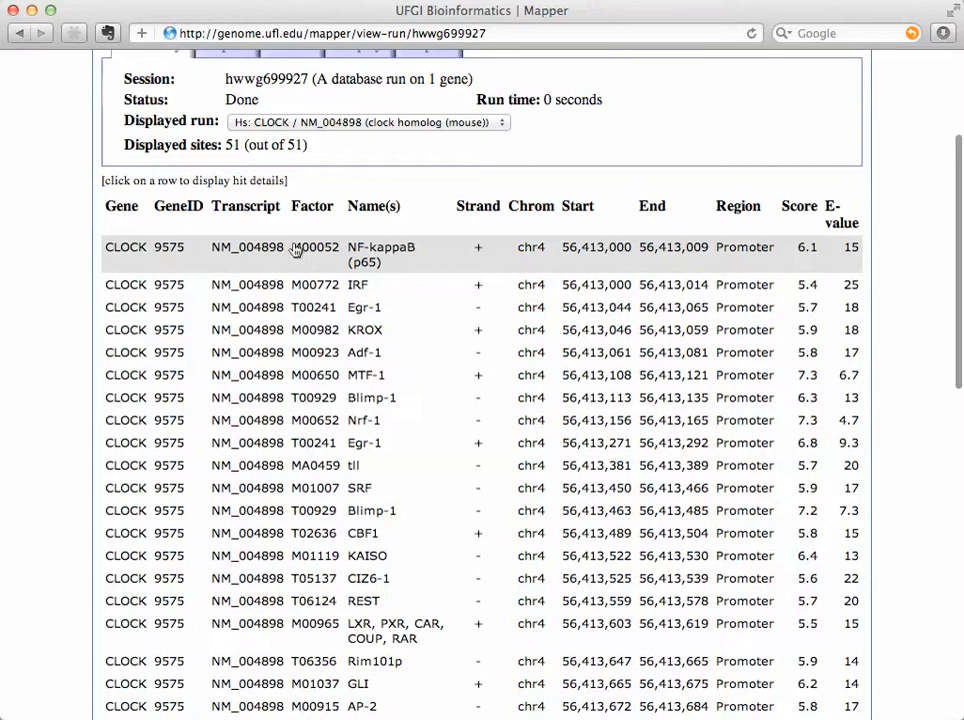
click(296, 251)
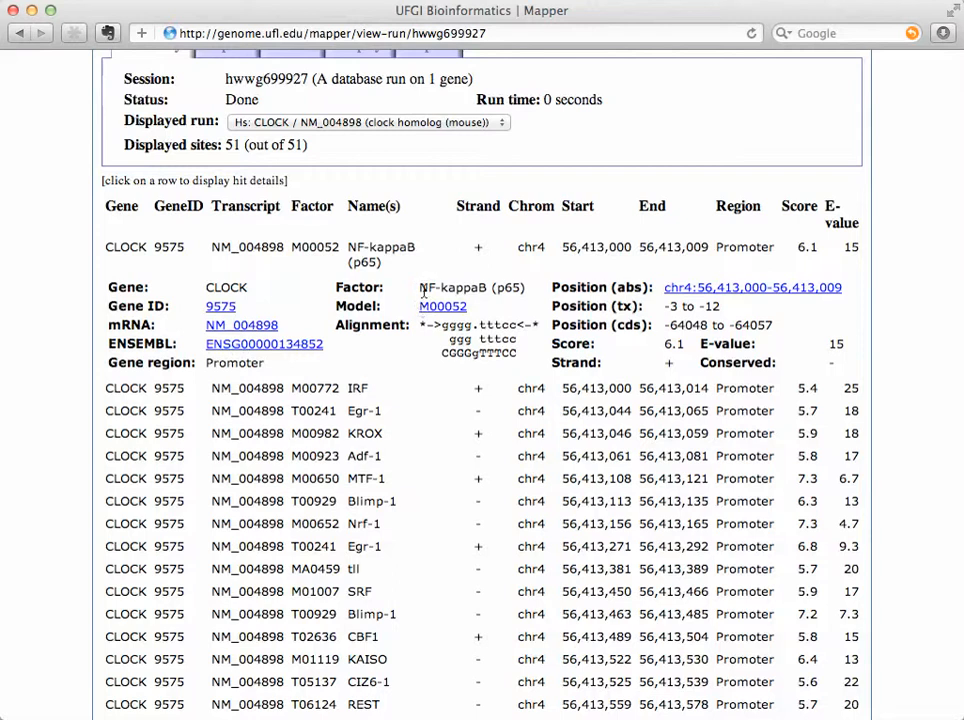
drag(420, 288, 522, 285)
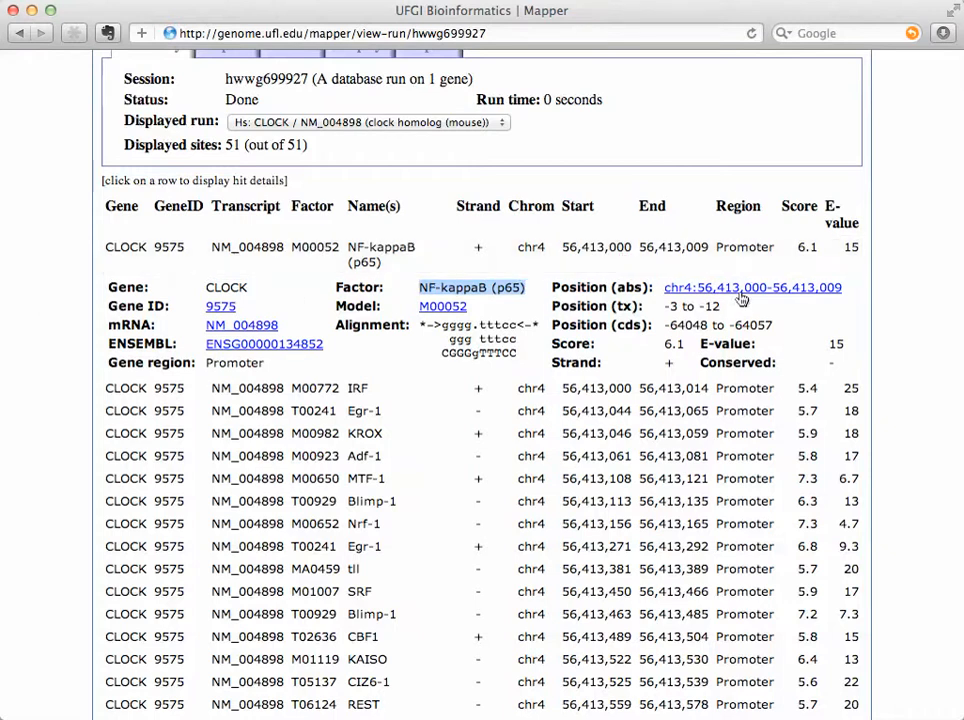
click(701, 289)
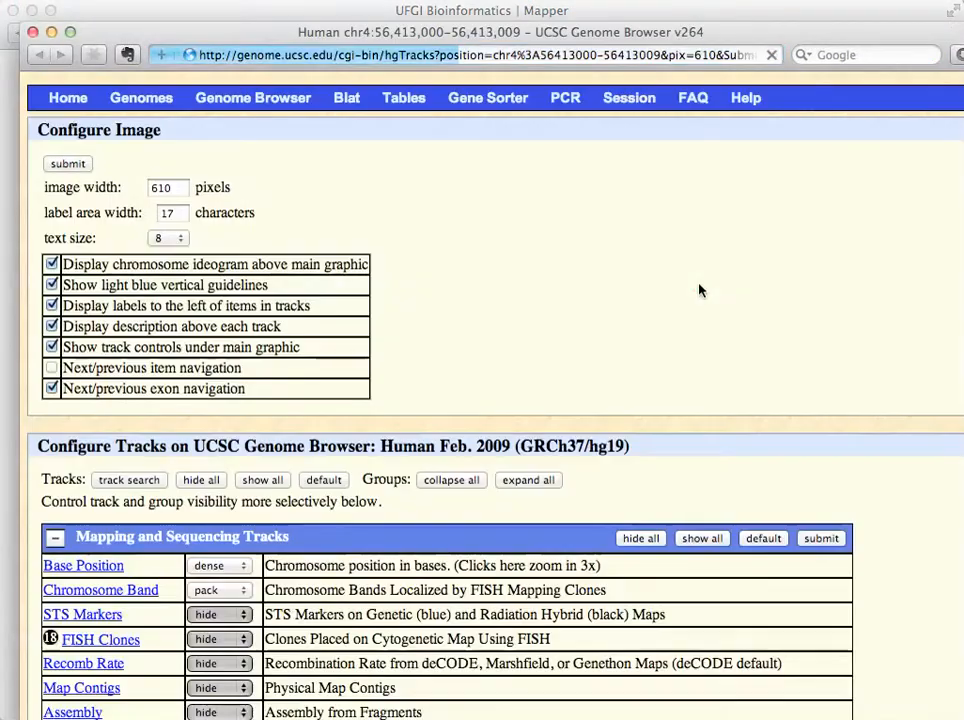
click(32, 32)
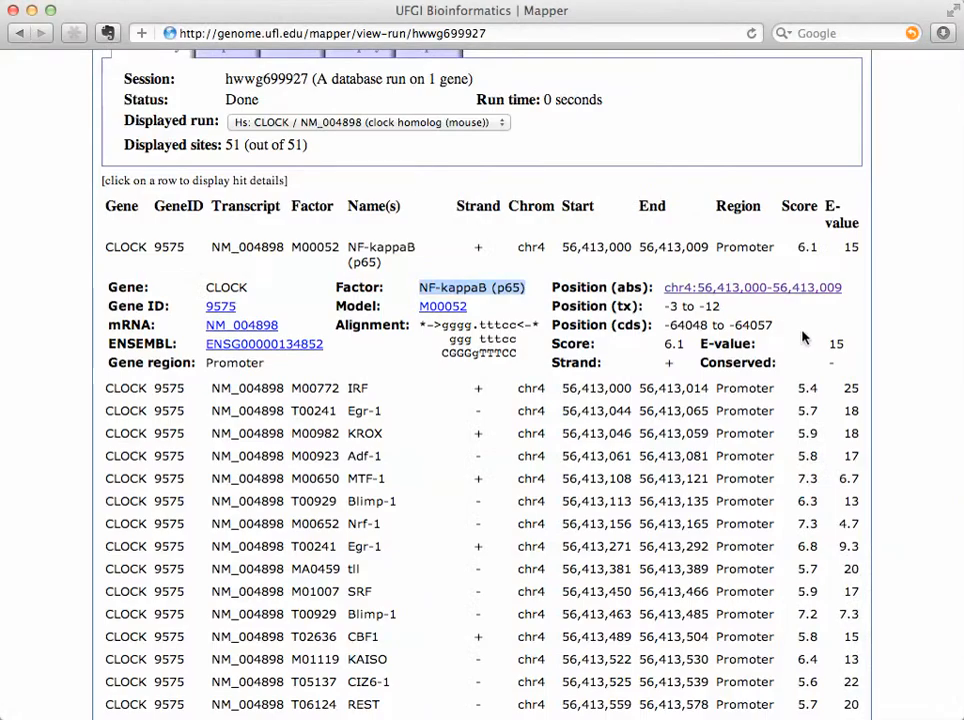
- Expand the hit details of the IRF factor M00772 and look over the remaining binding sites
click(238, 390)
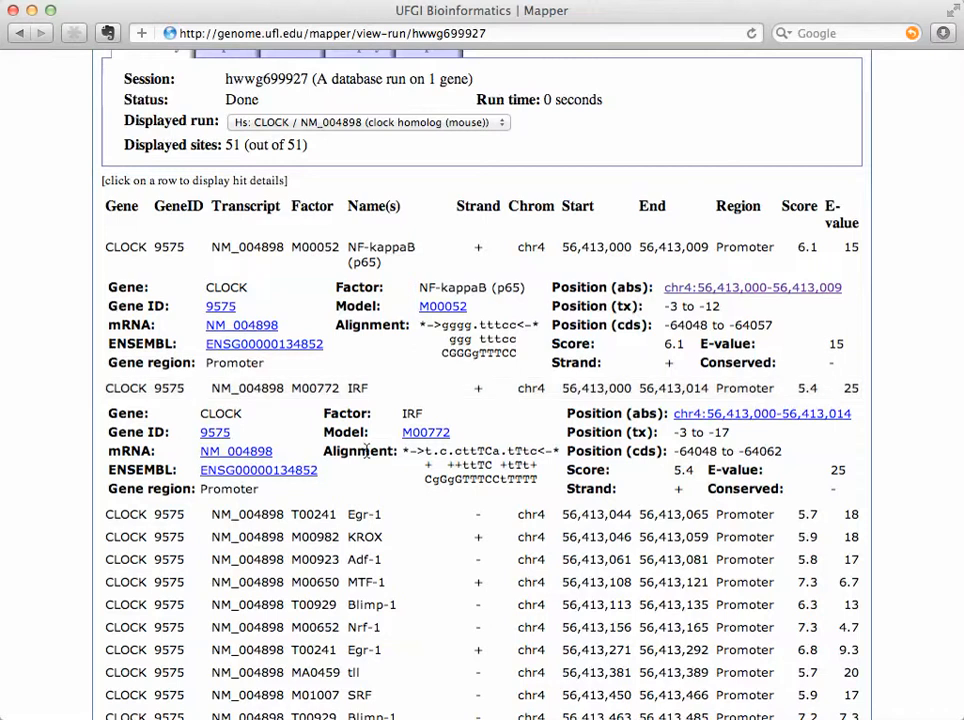
scroll(367, 452, down, 15)
scroll(367, 452, up, 15)
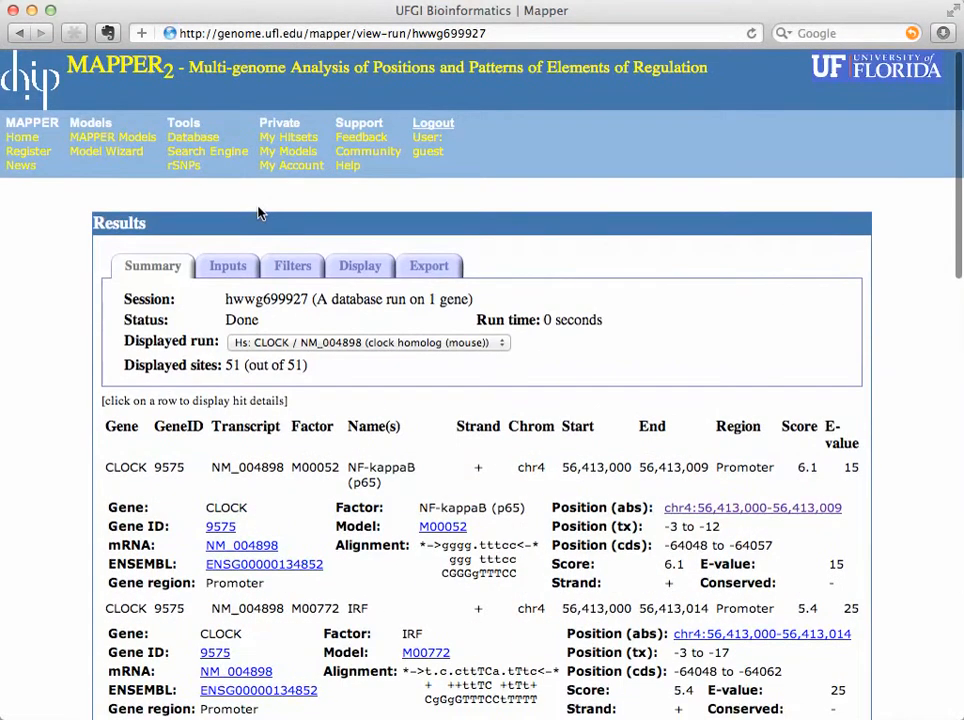
- Return to the MAPPER home page and enter the rSNPs MAPPER module
click(27, 141)
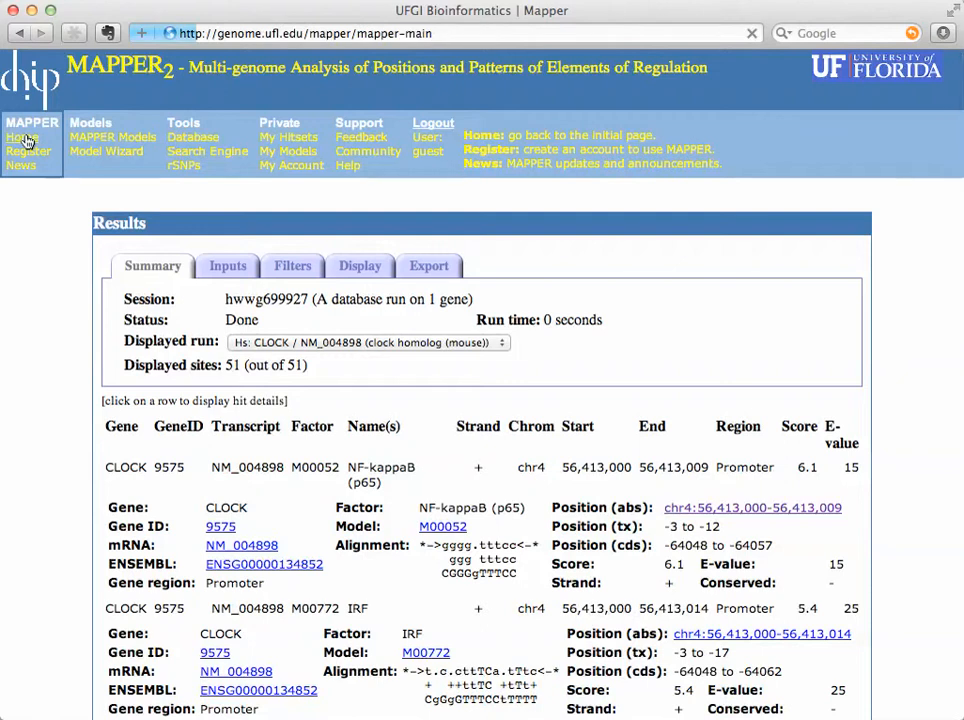
scroll(227, 357, down, 4)
scroll(227, 357, down, 5)
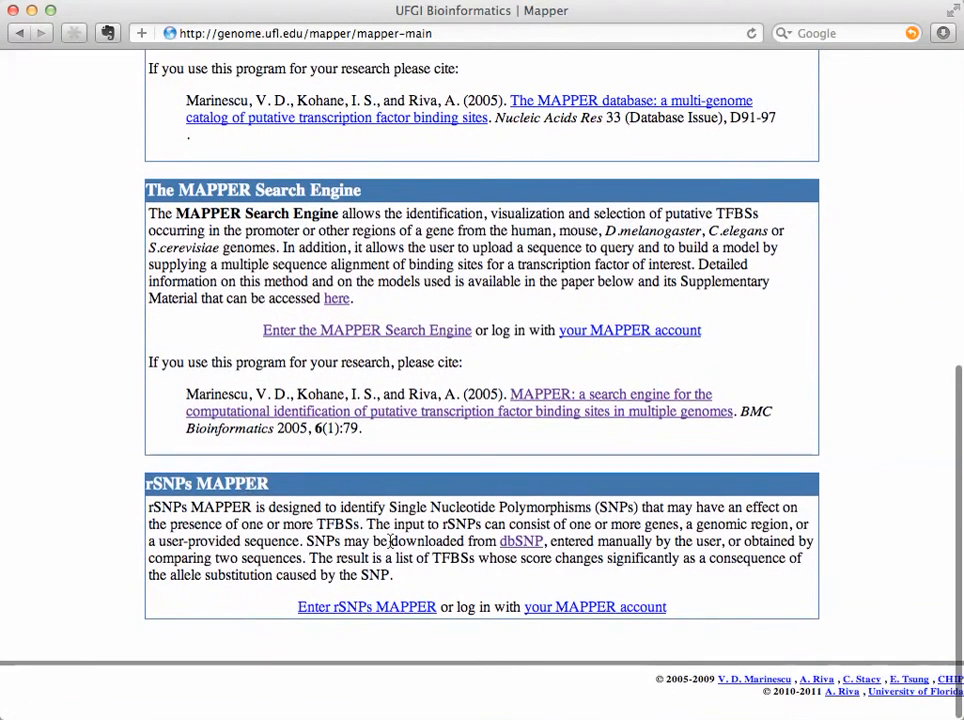
click(356, 610)
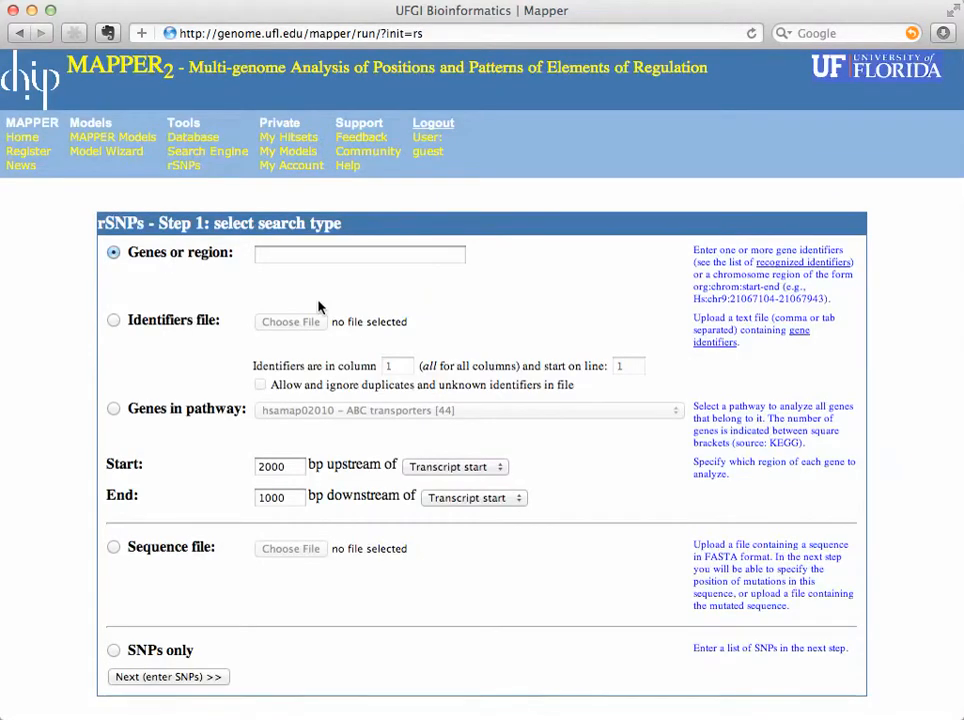
- Set the rSNPs search to genes in the pathway hsamap05010 - Alzheimer's disease and proceed to the SNP selection
scroll(318, 307, down, 3)
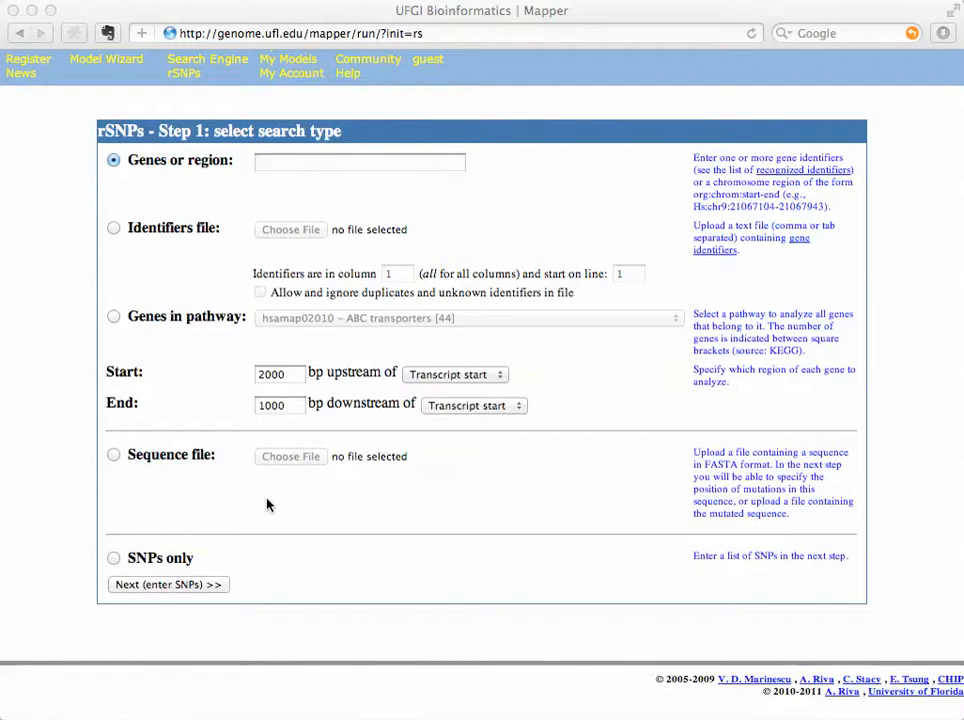
click(114, 319)
click(114, 319)
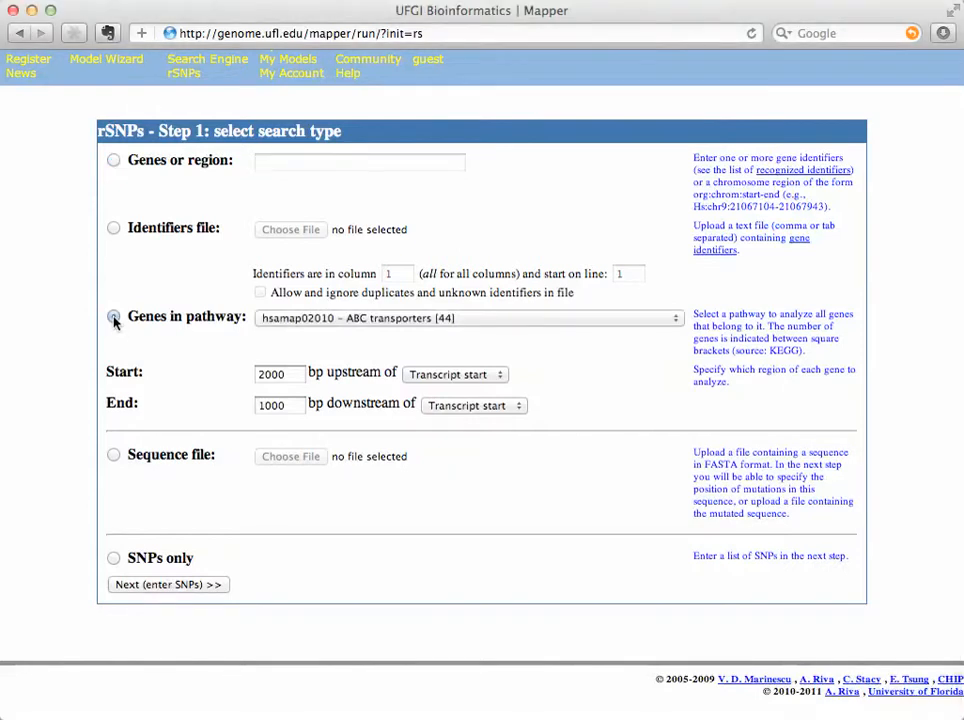
click(318, 320)
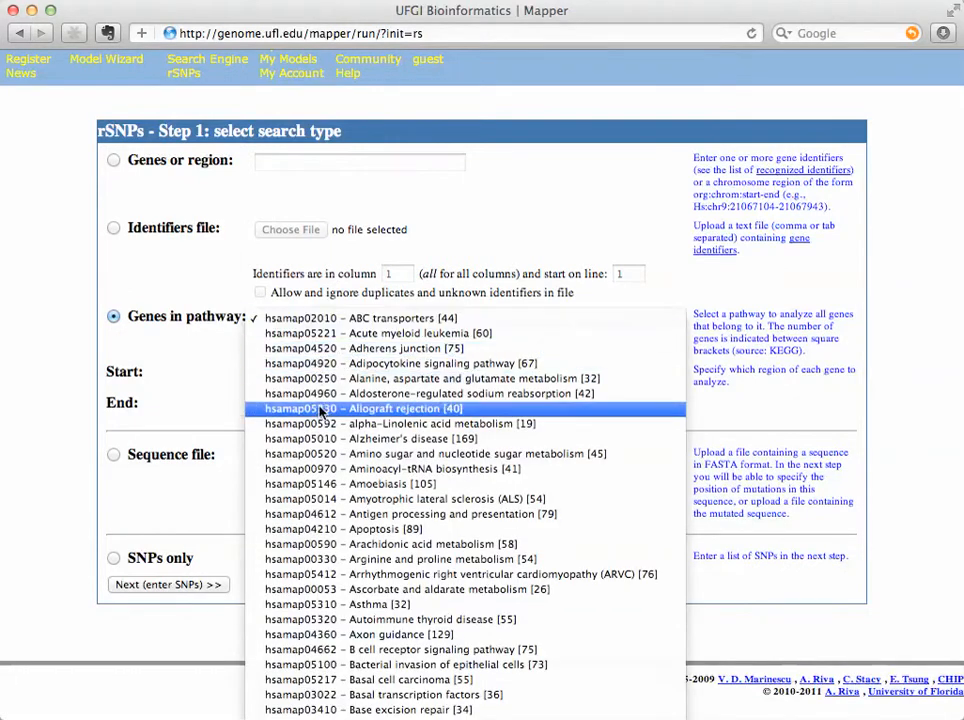
click(320, 438)
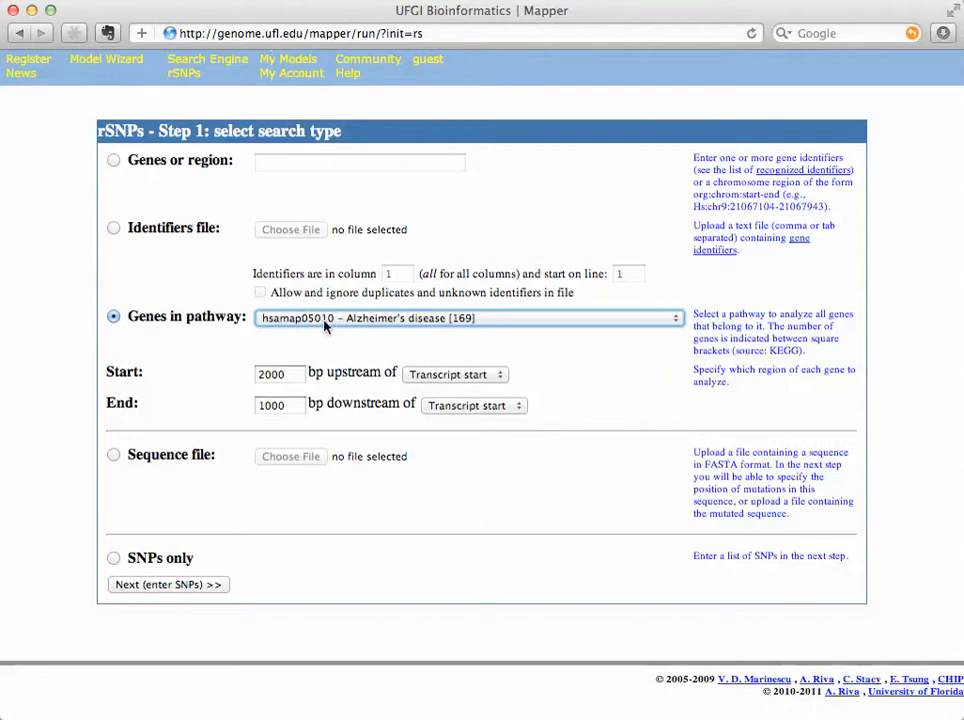
click(177, 593)
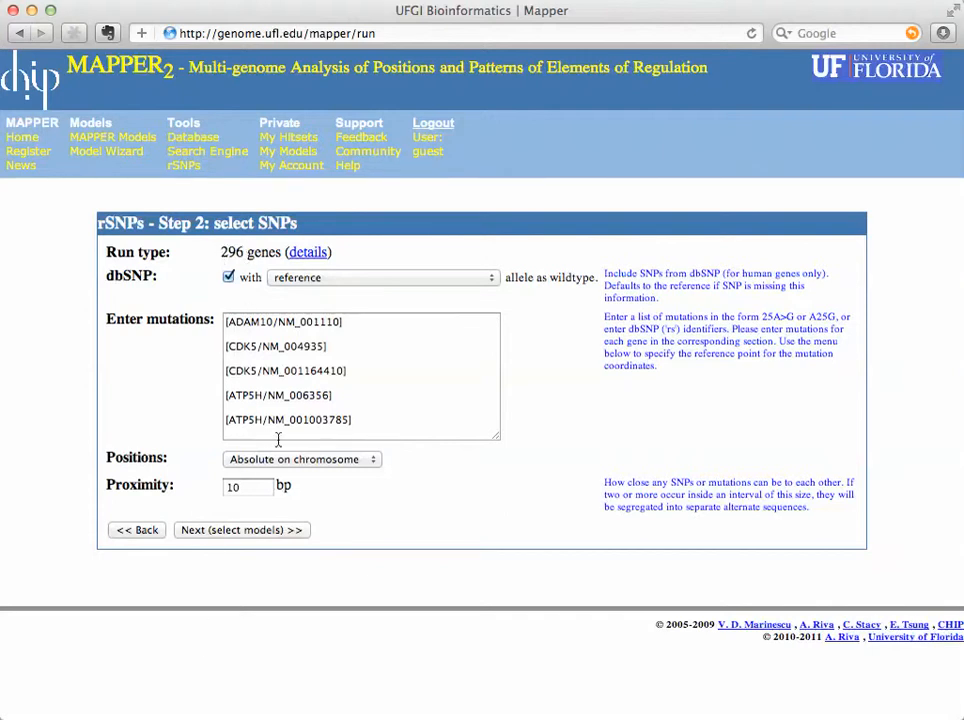
- Accept the default SNP selection, include the TRANSFAC, MAPPER and JASPAR model libraries, and proceed to the run review
click(98, 718)
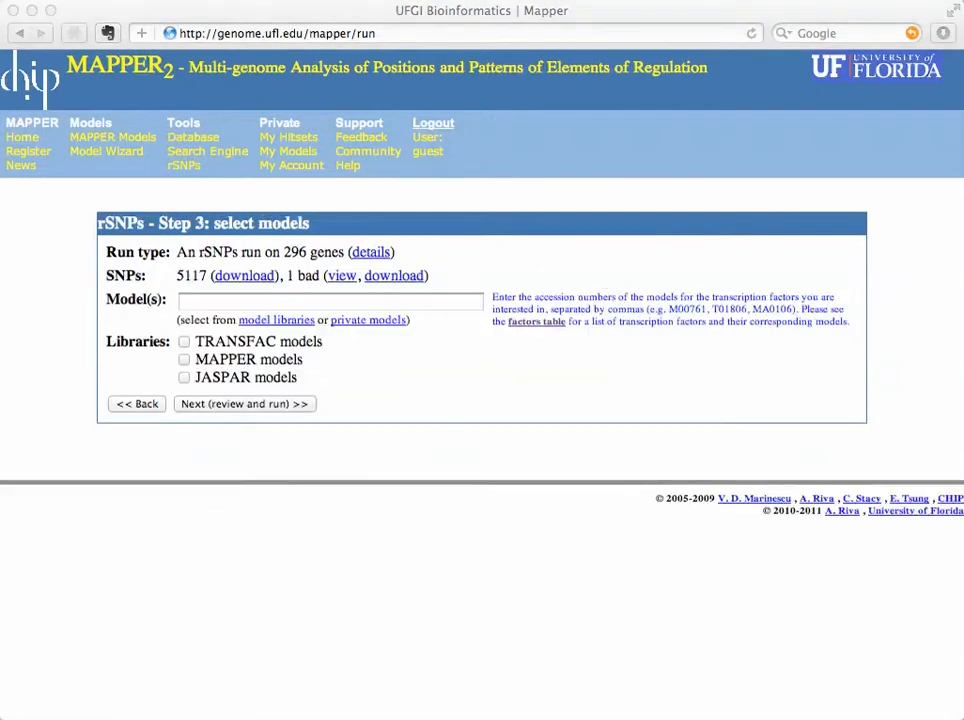
click(186, 342)
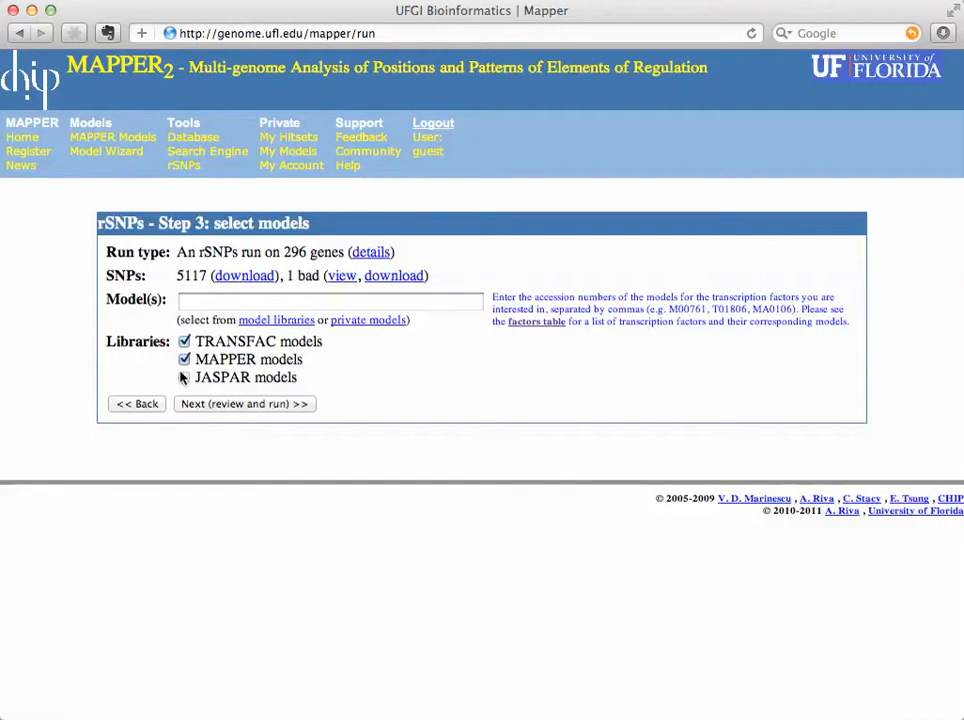
click(184, 378)
click(250, 404)
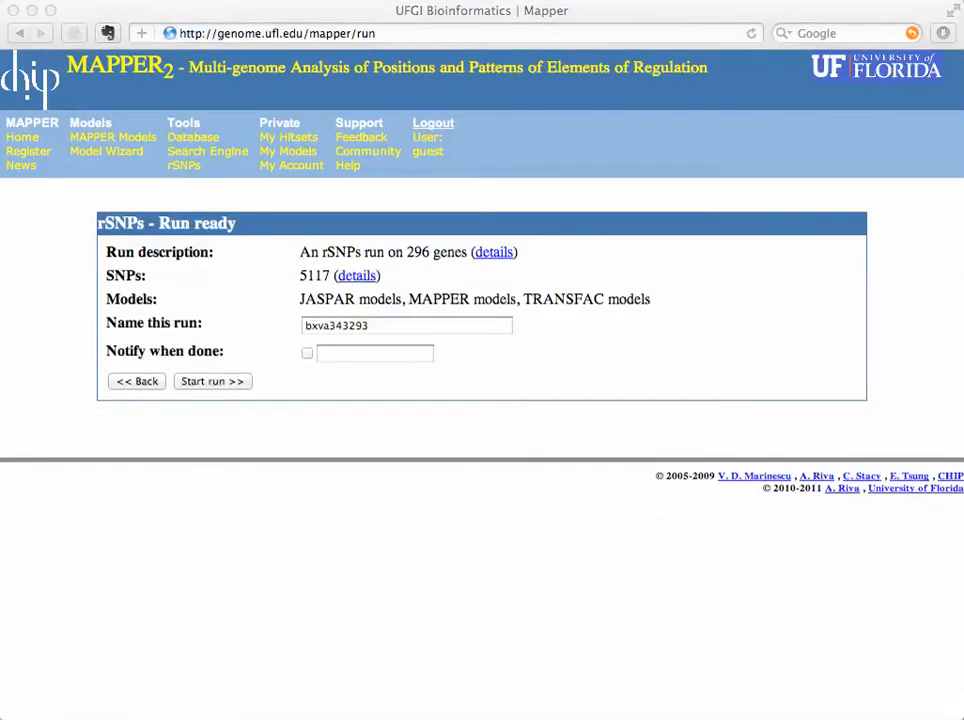
- Start the rSNPs run under its default name and select the SNP rs12915952 in the results to display its hit details
click(215, 384)
click(215, 384)
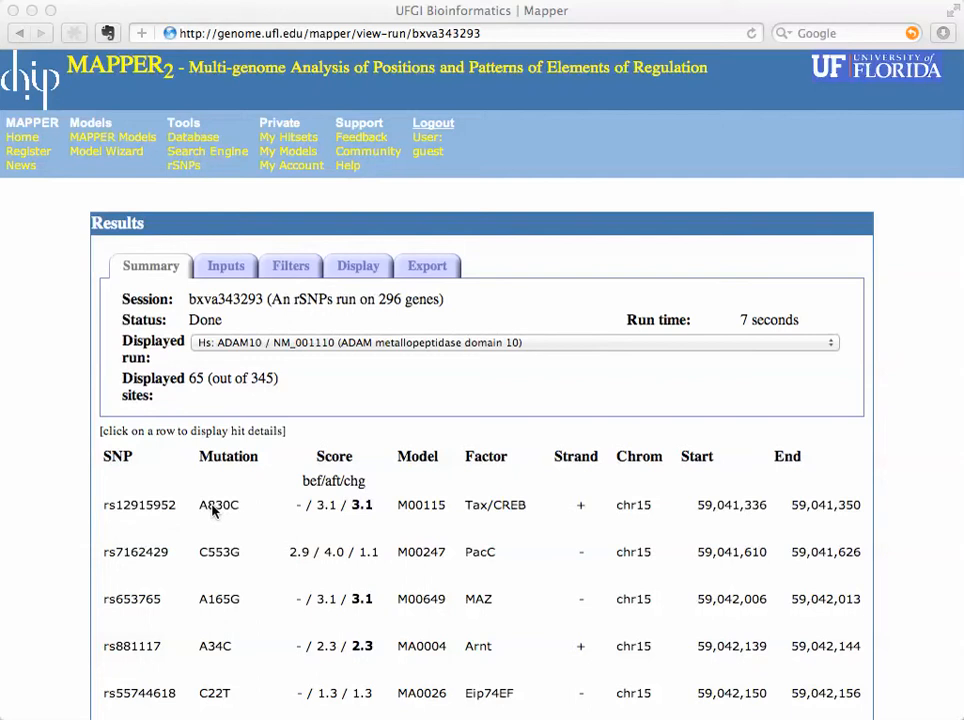
click(155, 511)
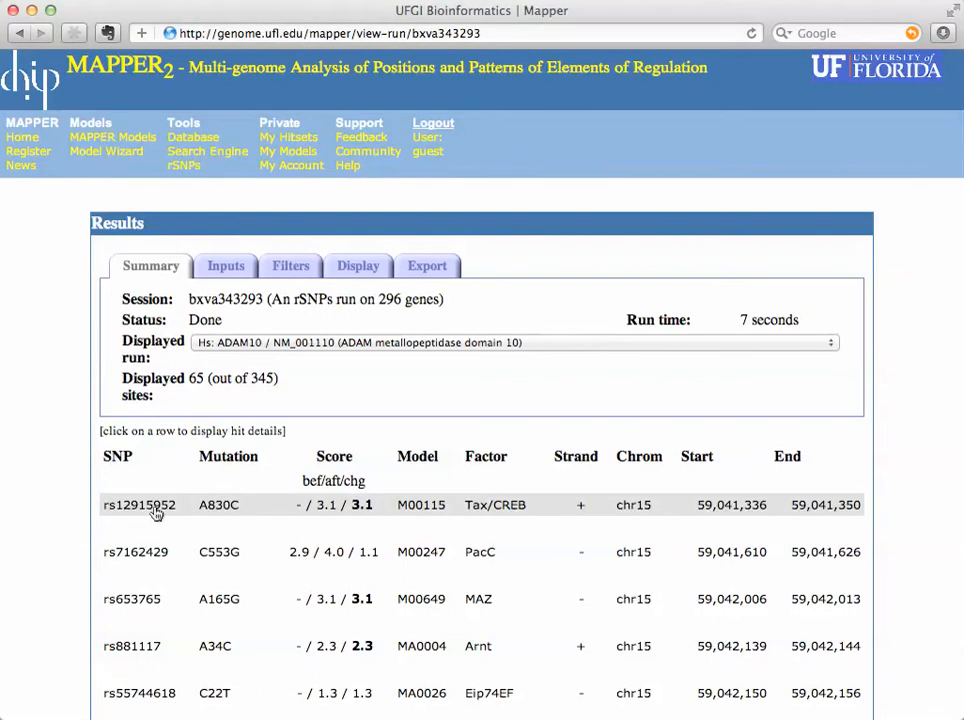